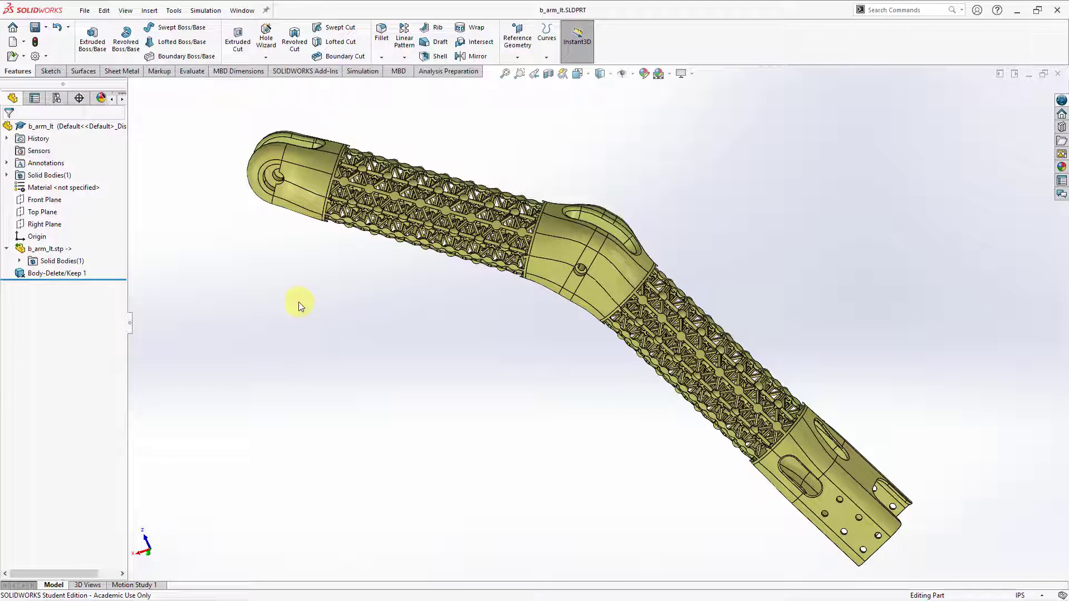
Apply ABS from the SOLIDWORKS Plastics material library to the b_arm_lt part.
right_click(92, 193)
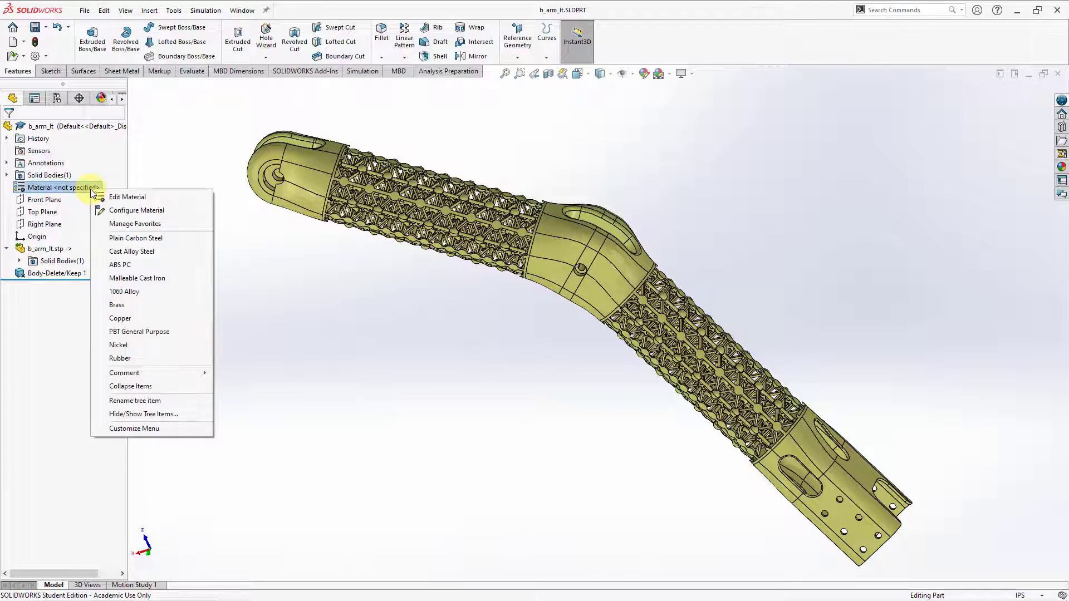
left_click(127, 198)
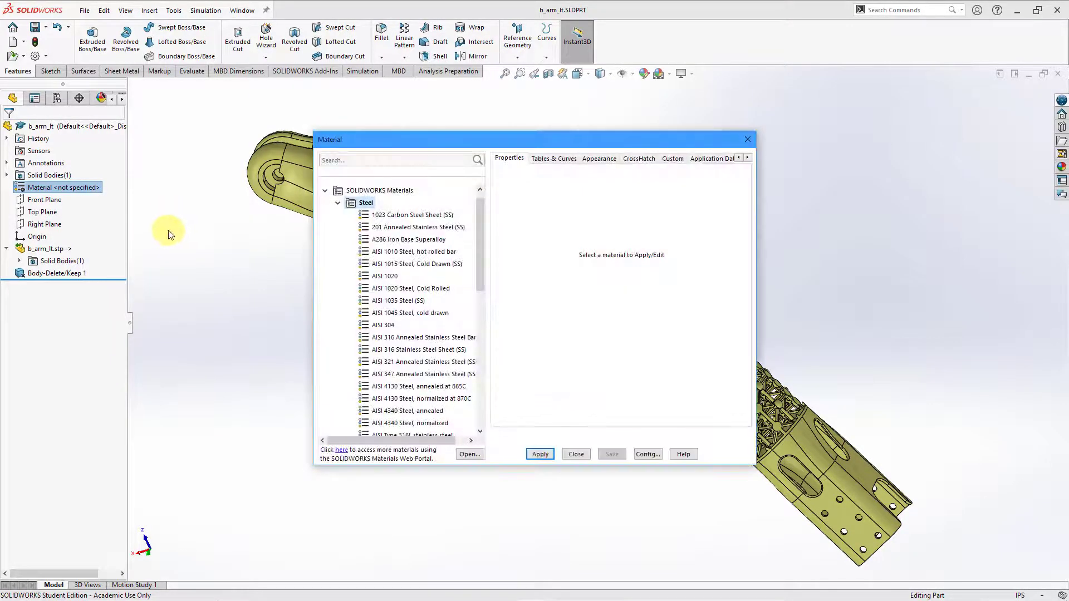
left_click(337, 203)
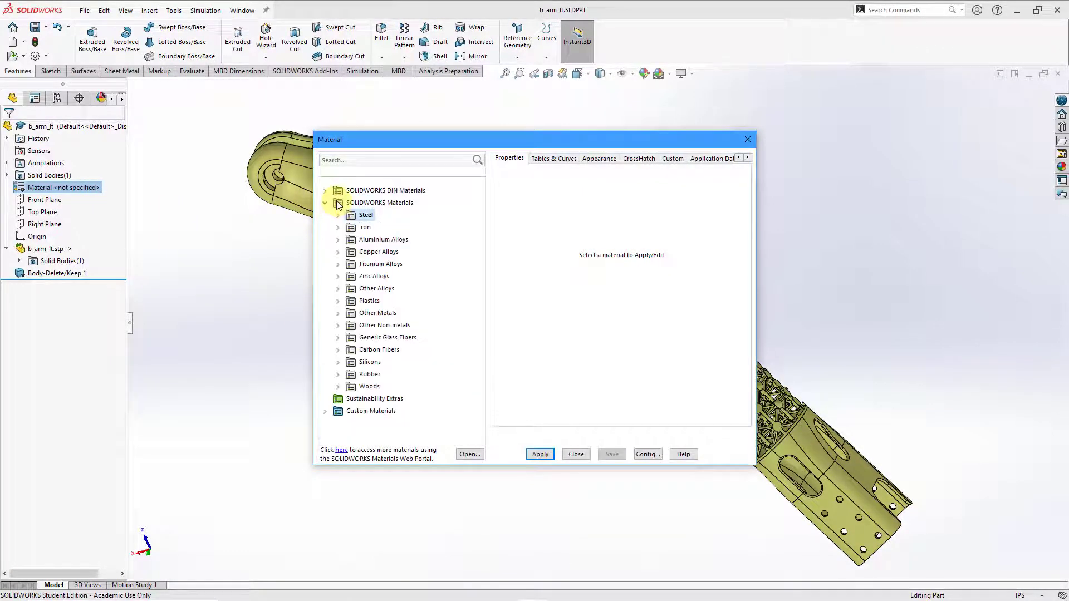
left_click(338, 304)
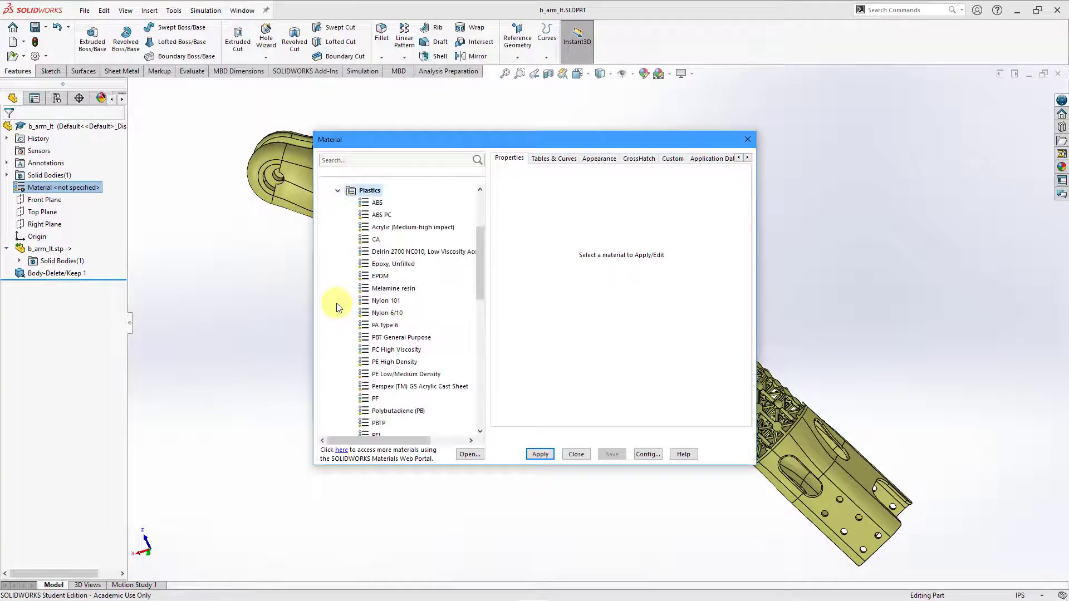
left_click(382, 204)
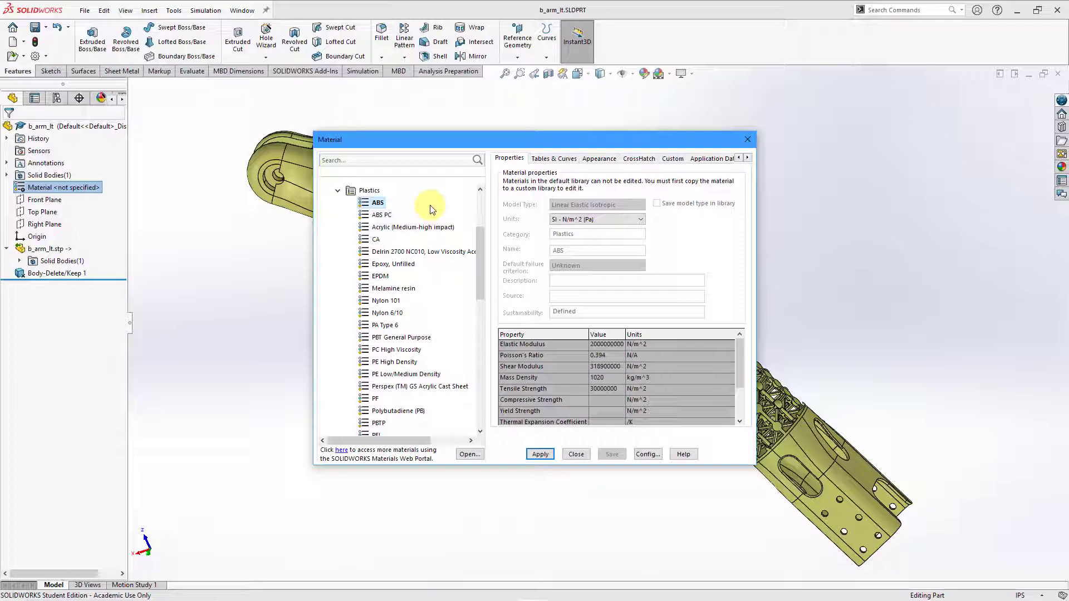
left_click(545, 459)
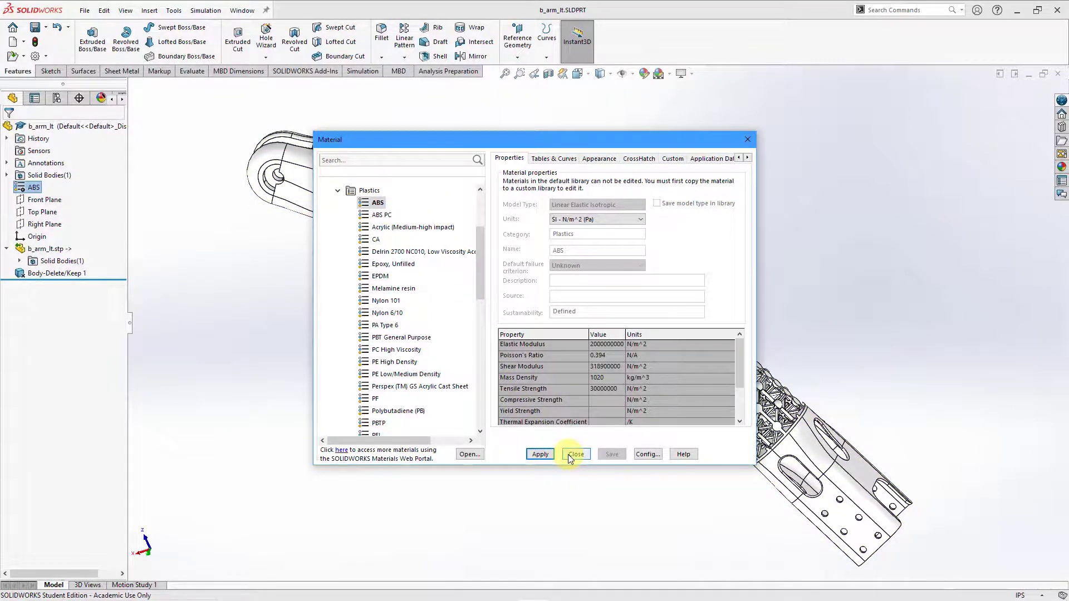
Close the Material dialog and bring up the Evaluate tools for b_arm_lt.
left_click(575, 454)
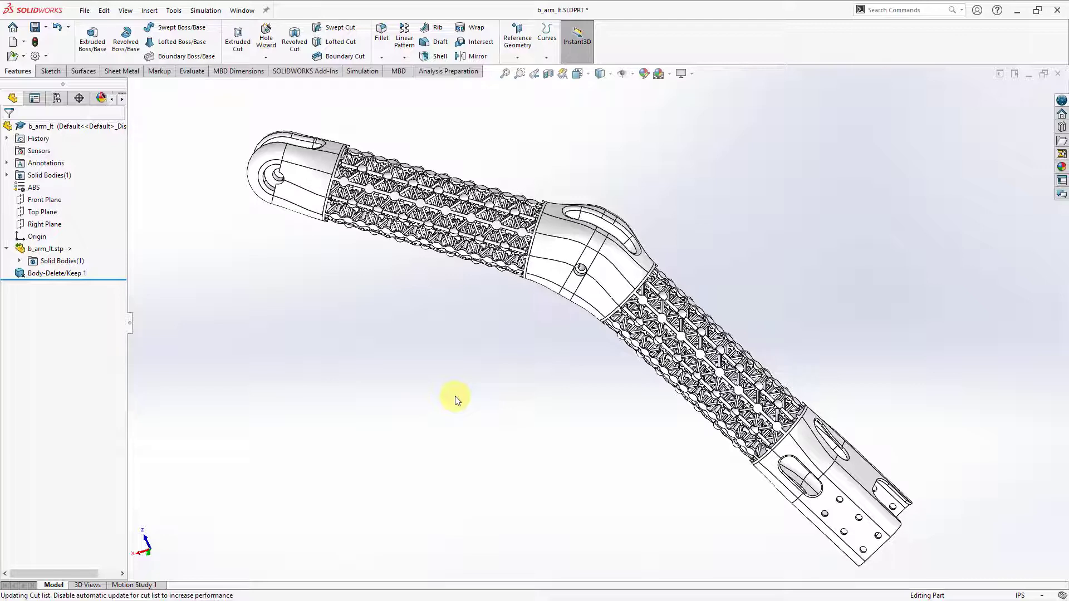
left_click(195, 73)
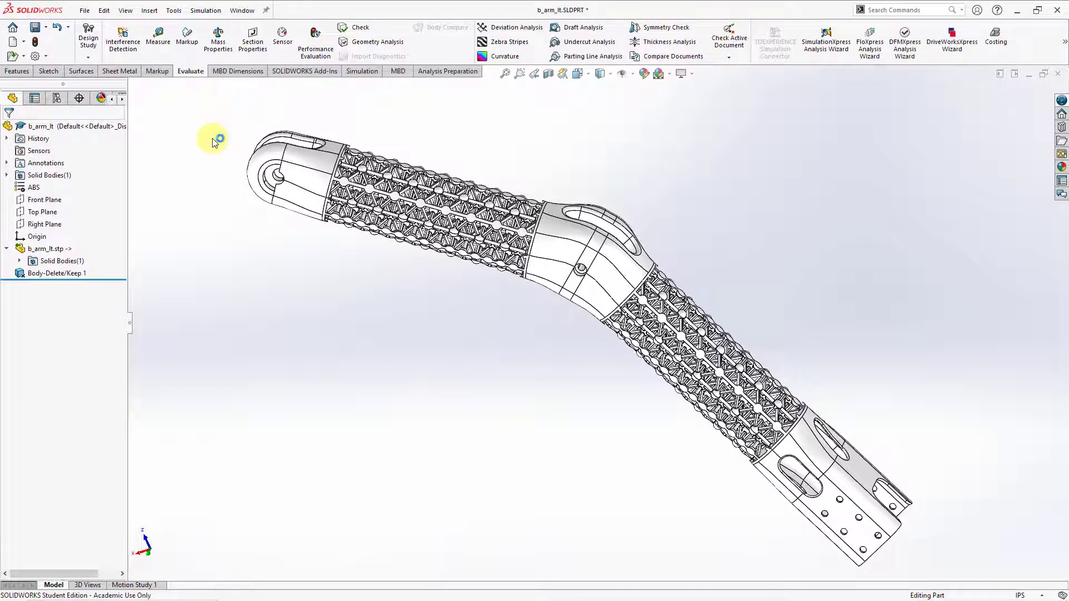
Run Mass Properties on the arm (2.18 lb, 59.04 in³) against the default coordinate system.
left_click(221, 49)
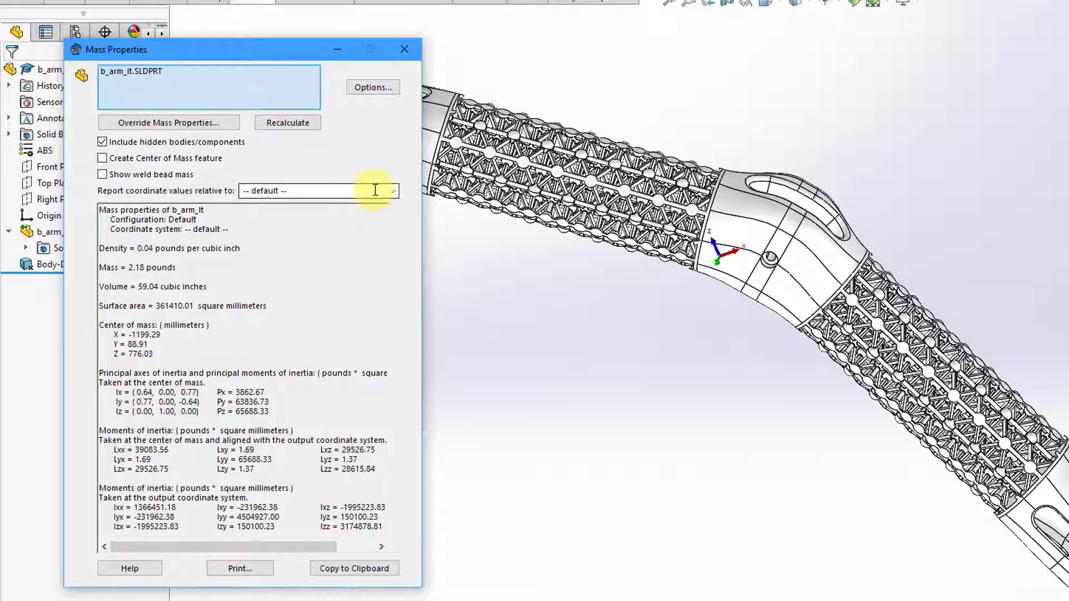
left_click(393, 191)
left_click(392, 191)
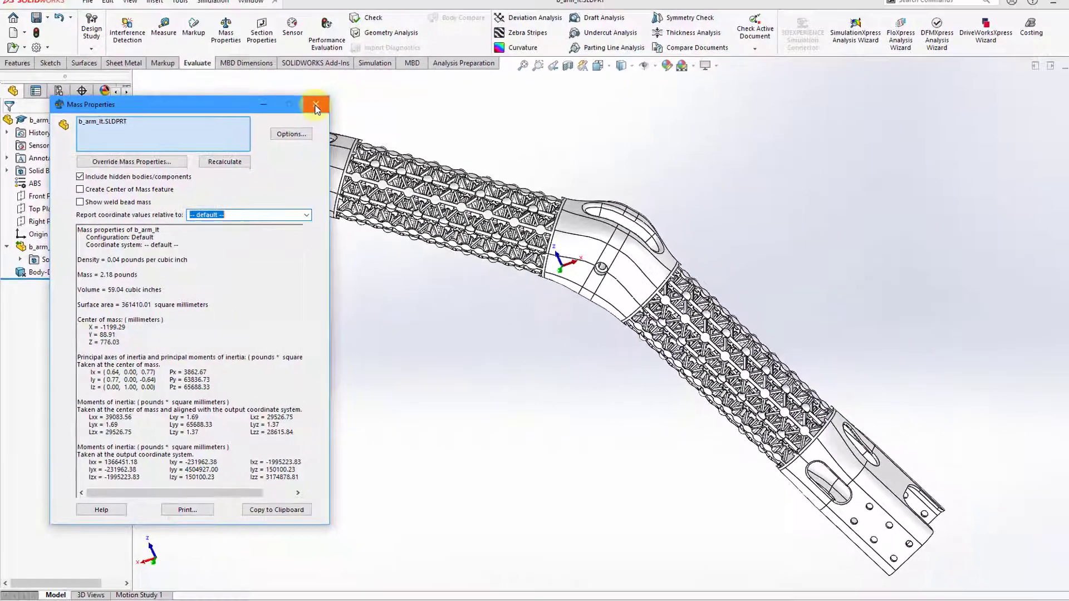
Close the mass report, add a Center of Mass feature, then a Center of Mass Reference Point.
left_click(316, 105)
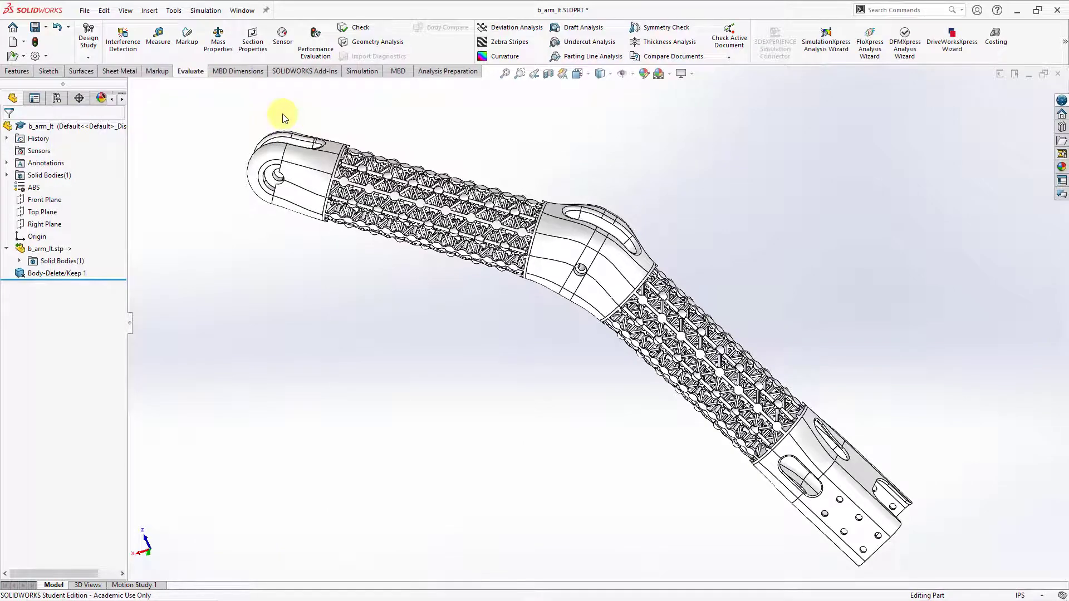
left_click(17, 71)
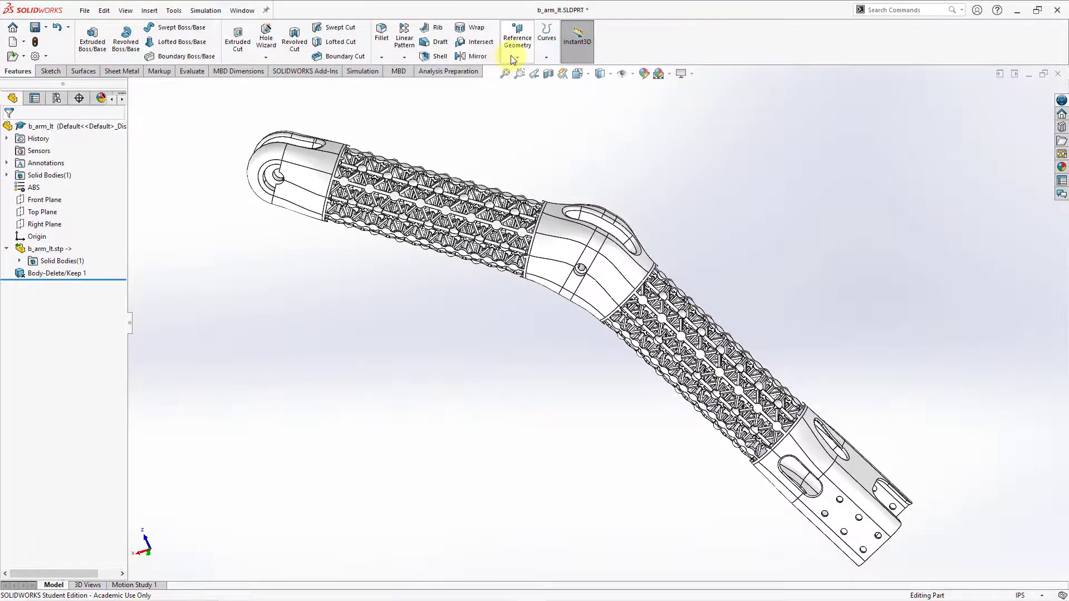
left_click(516, 58)
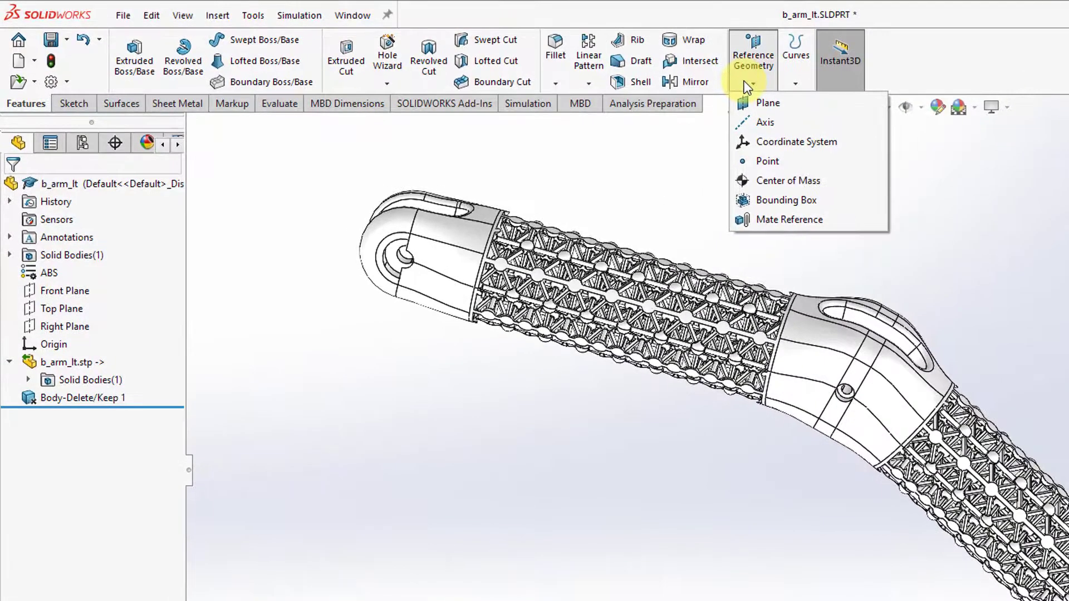
left_click(827, 182)
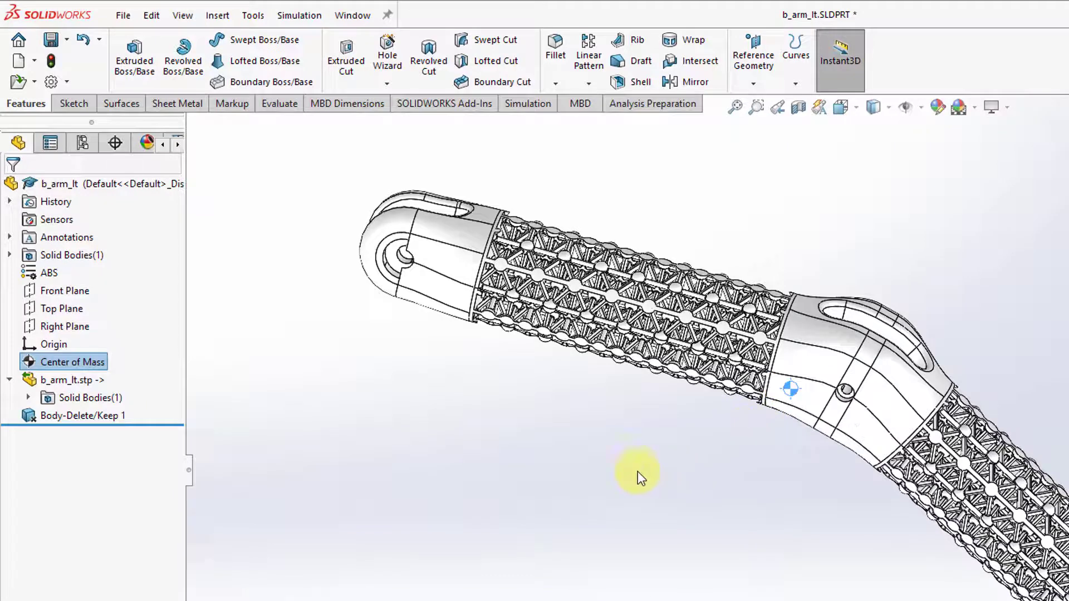
right_click(89, 363)
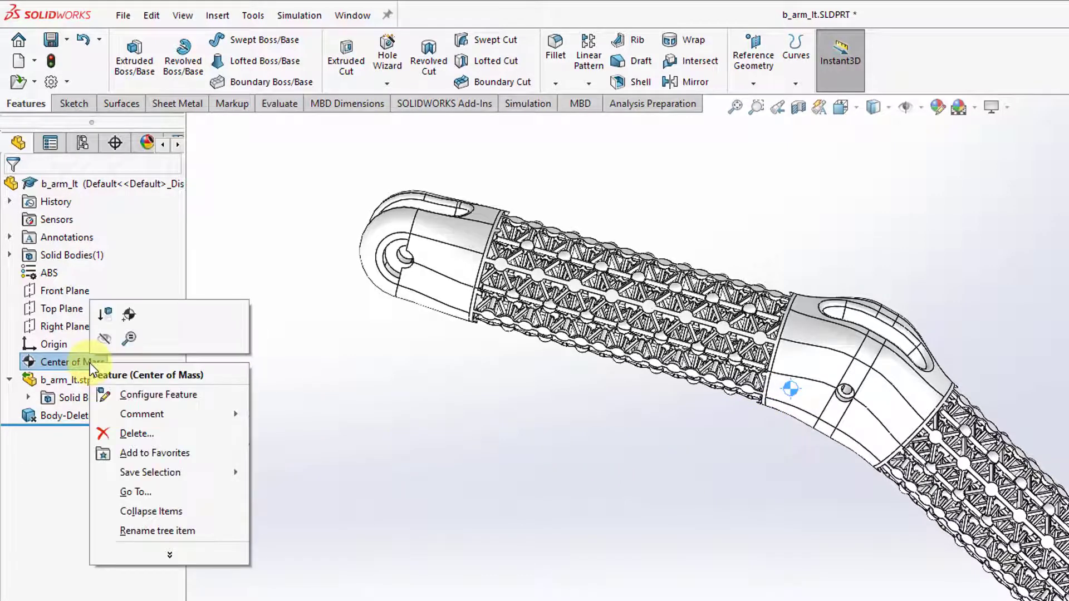
left_click(136, 319)
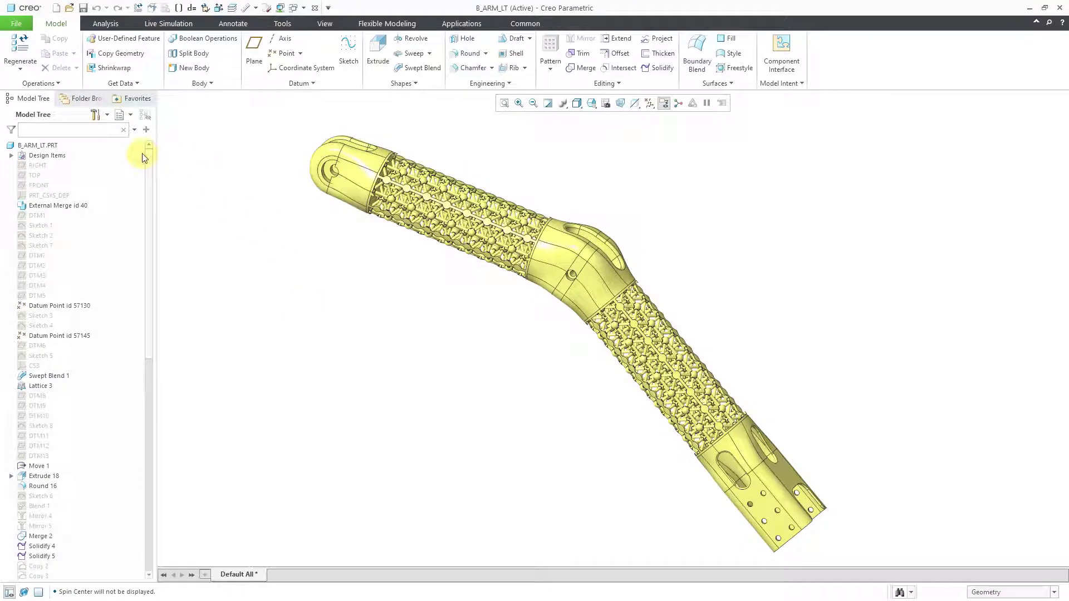
Assign ABS.mtl from the Standard-Materials_Granta-Design Plastics folder to B_ARM_LT and confirm.
right_click(50, 147)
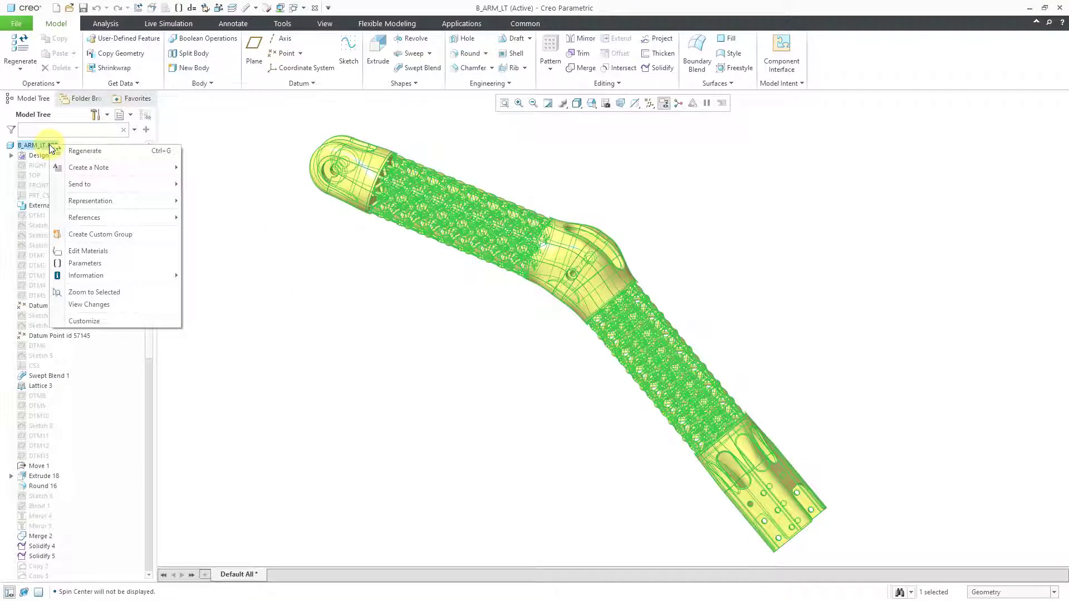
left_click(104, 254)
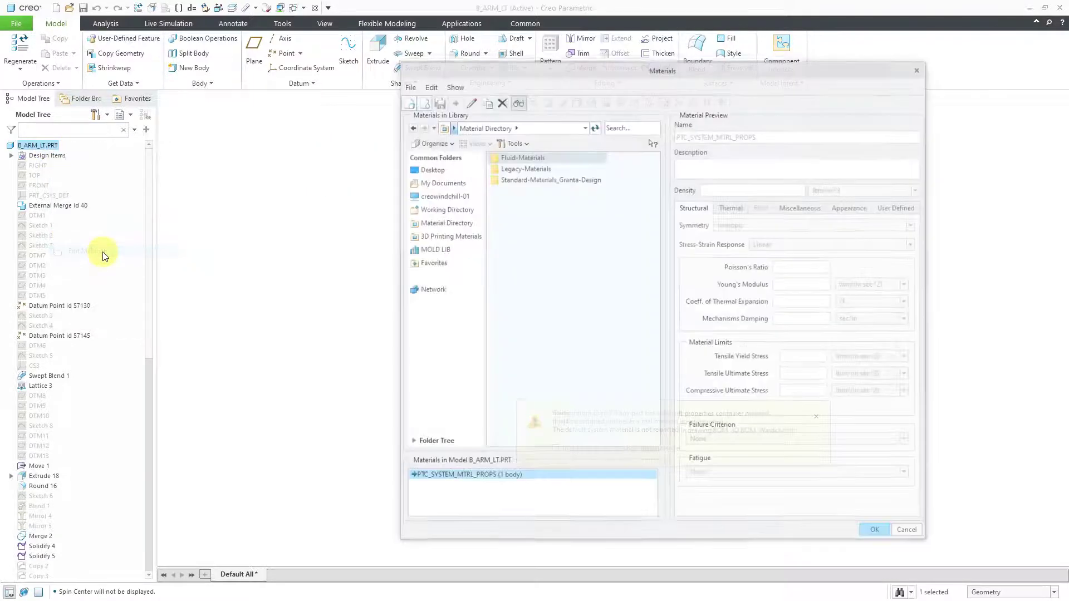
left_click(817, 417)
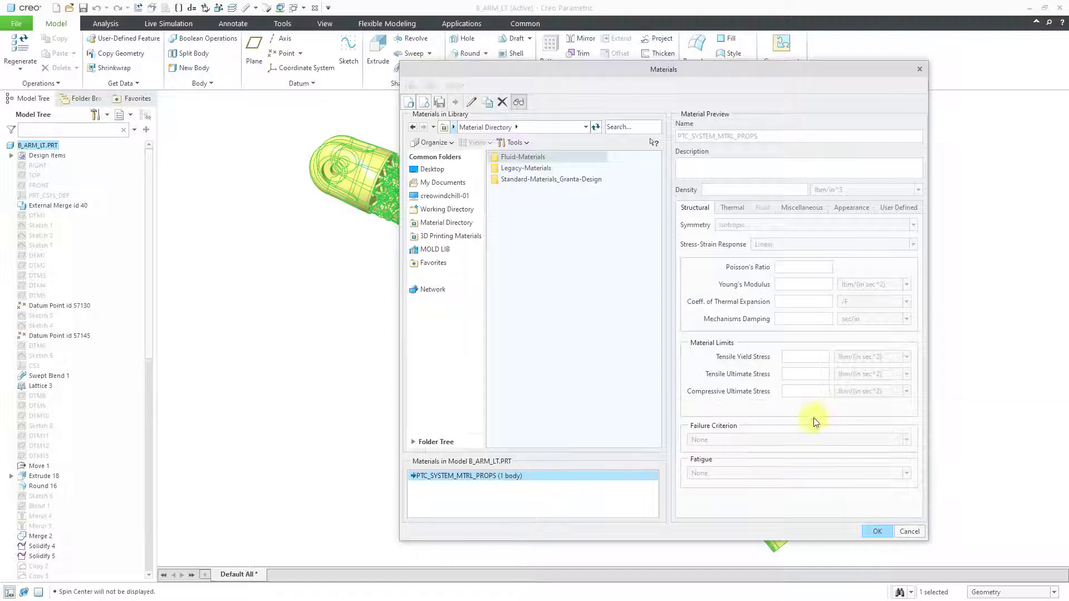
double_click(555, 181)
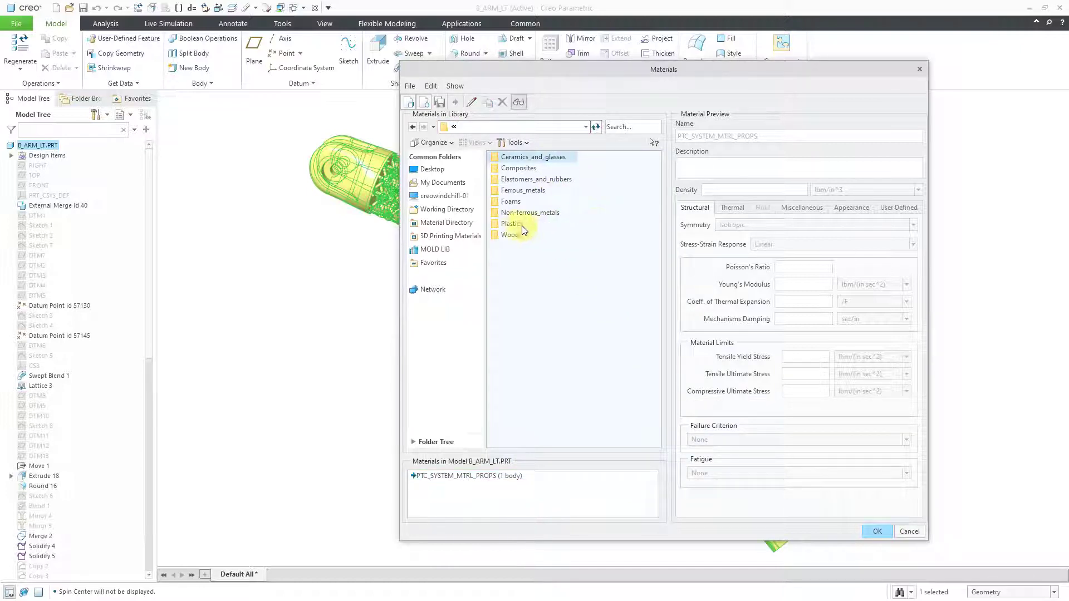
double_click(513, 225)
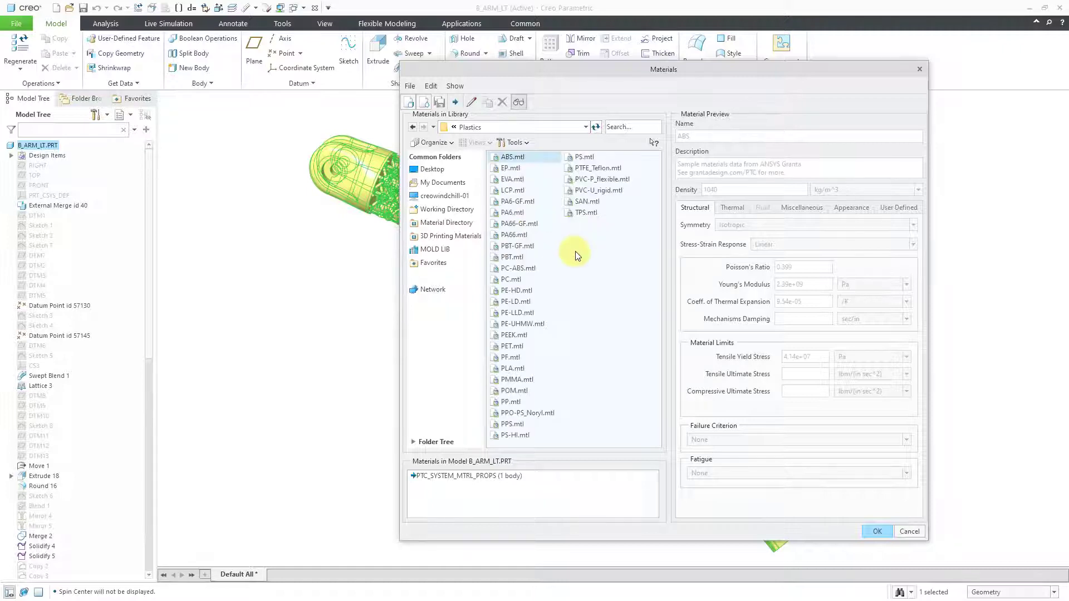
right_click(523, 158)
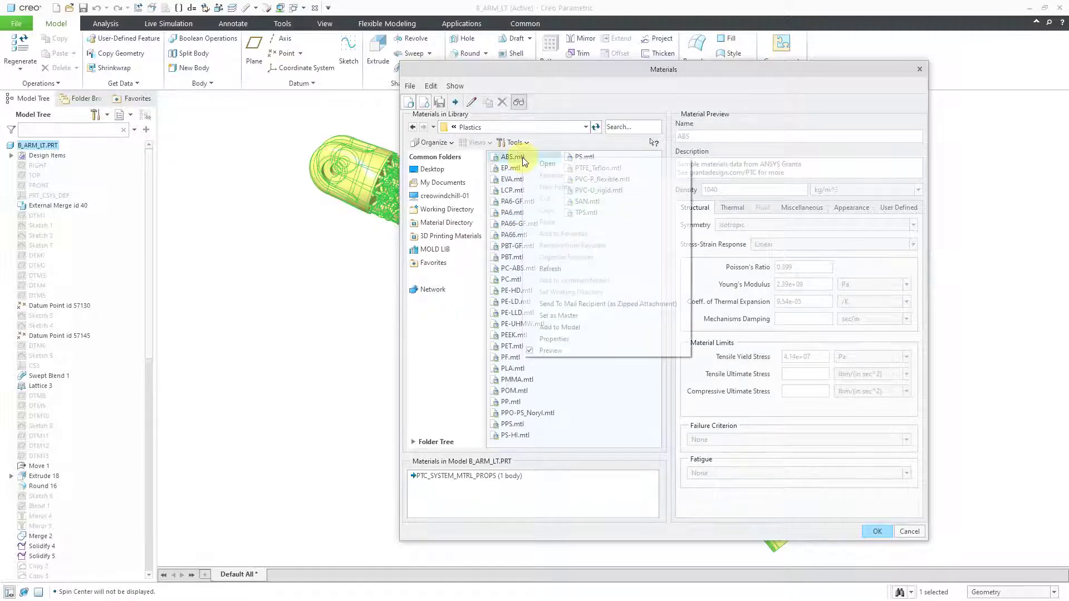
left_click(573, 327)
left_click(876, 532)
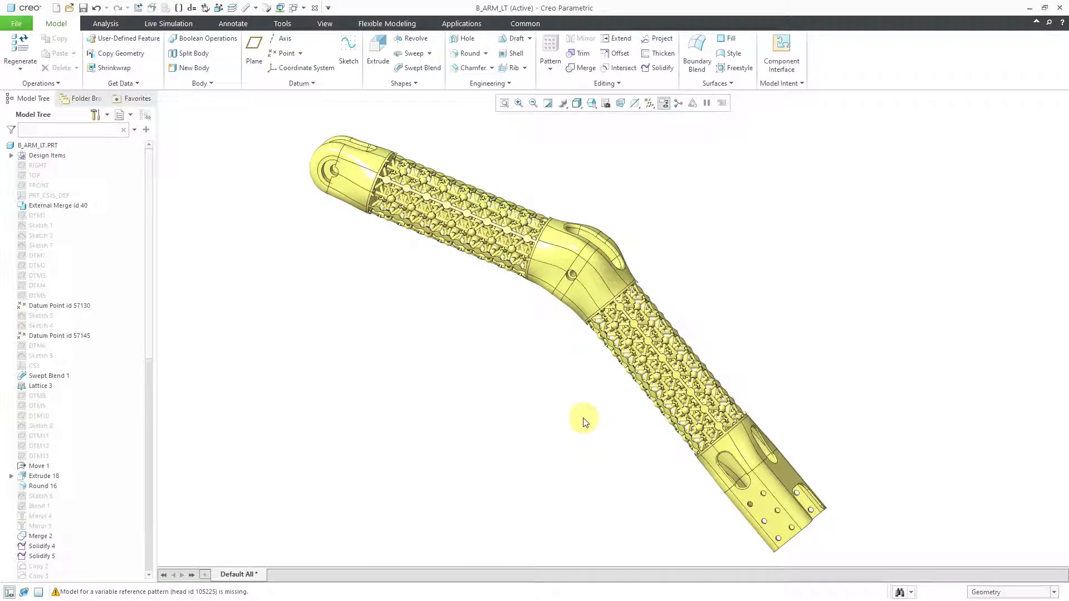
Start a Mass Properties analysis from Analysis, showing ABS at density 0.037572.
left_click(114, 25)
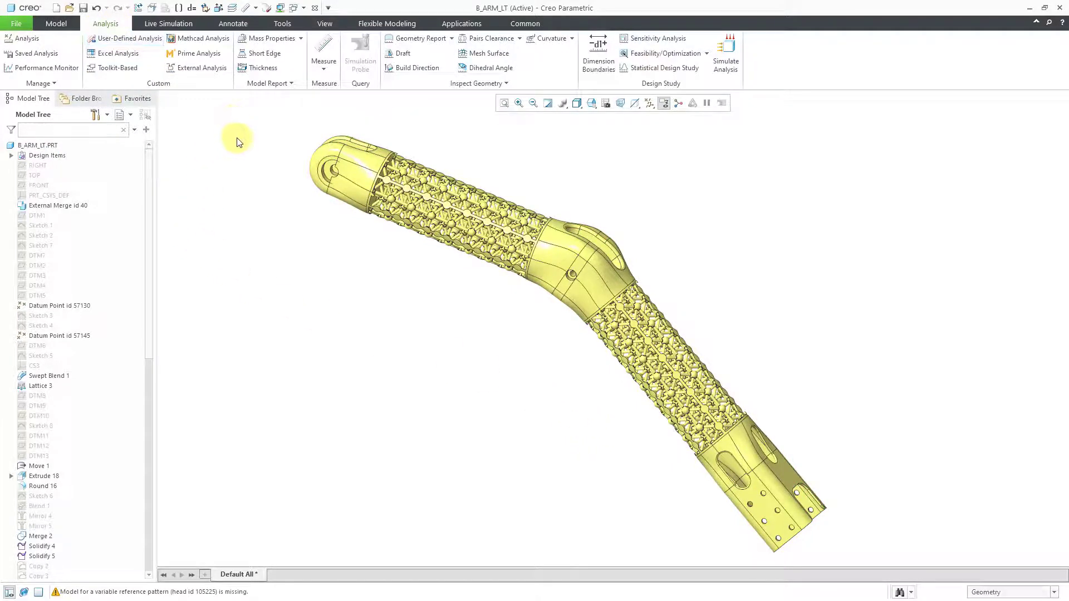
left_click(261, 42)
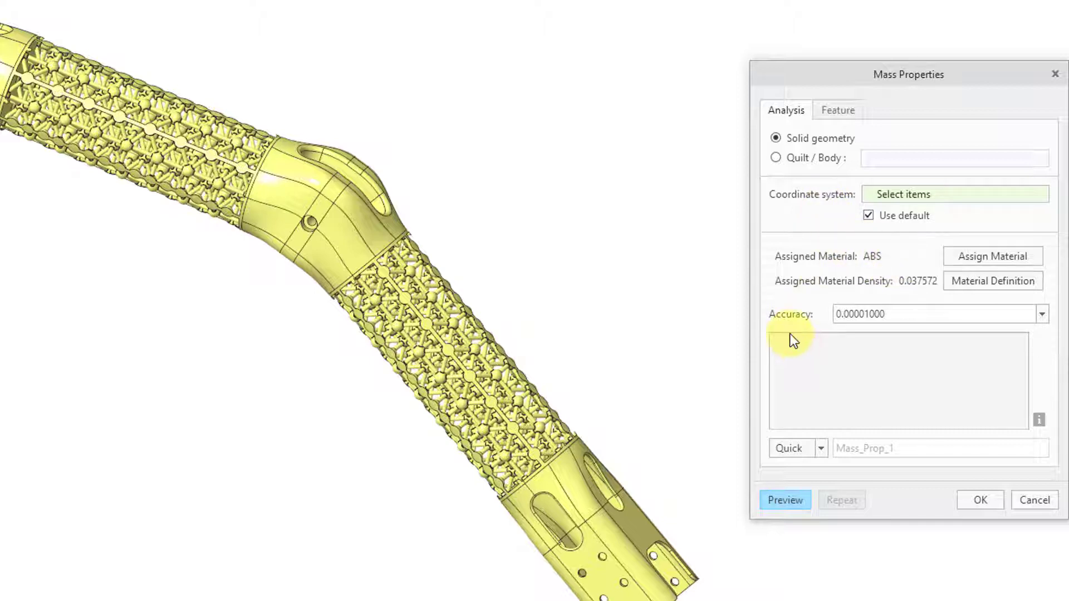
Compute the arm's mass properties (2.2186 lb, 59.048 in³) and enlarge the detailed report window.
left_click(783, 500)
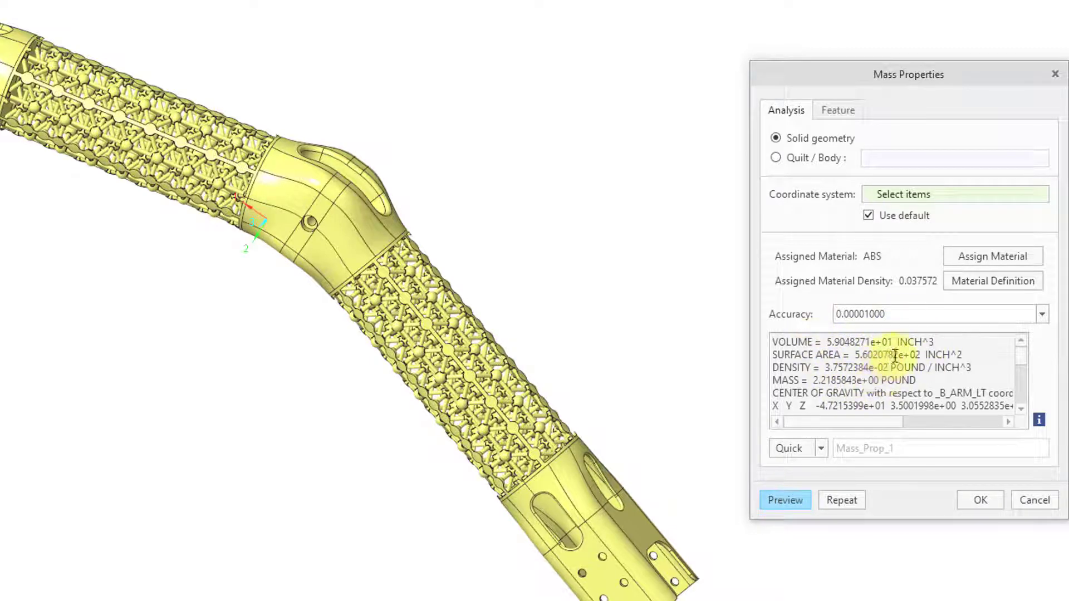
left_click(1039, 420)
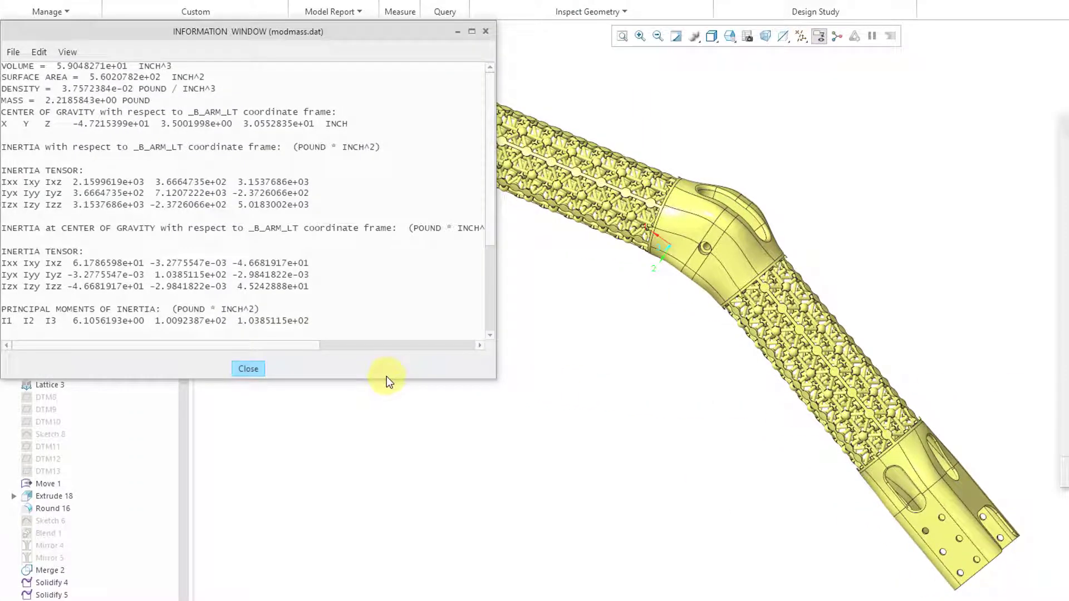
left_click_drag(386, 379, 370, 559)
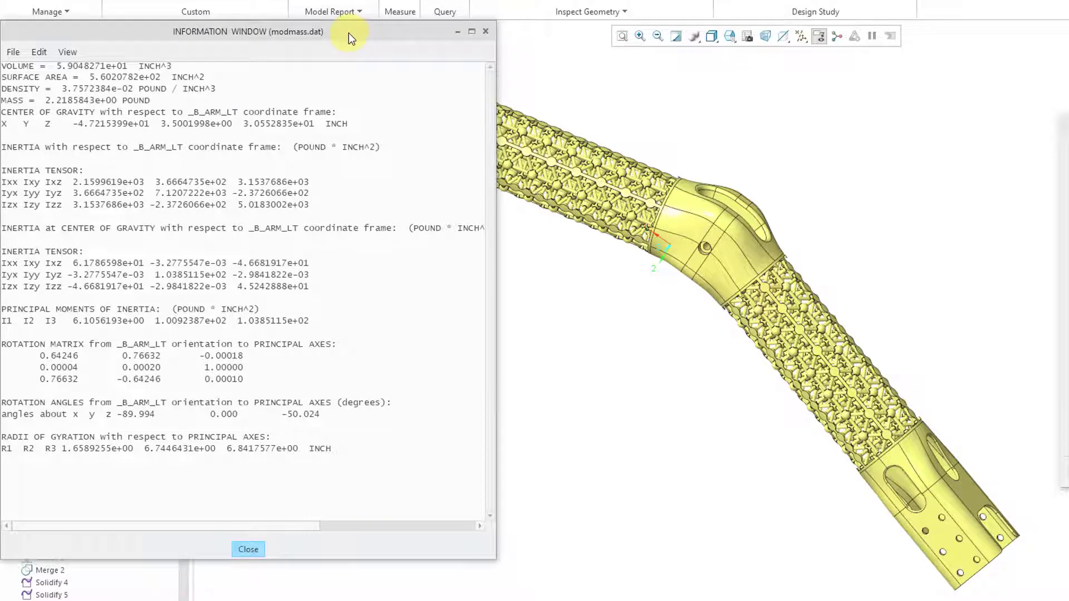
left_click_drag(348, 32, 368, 39)
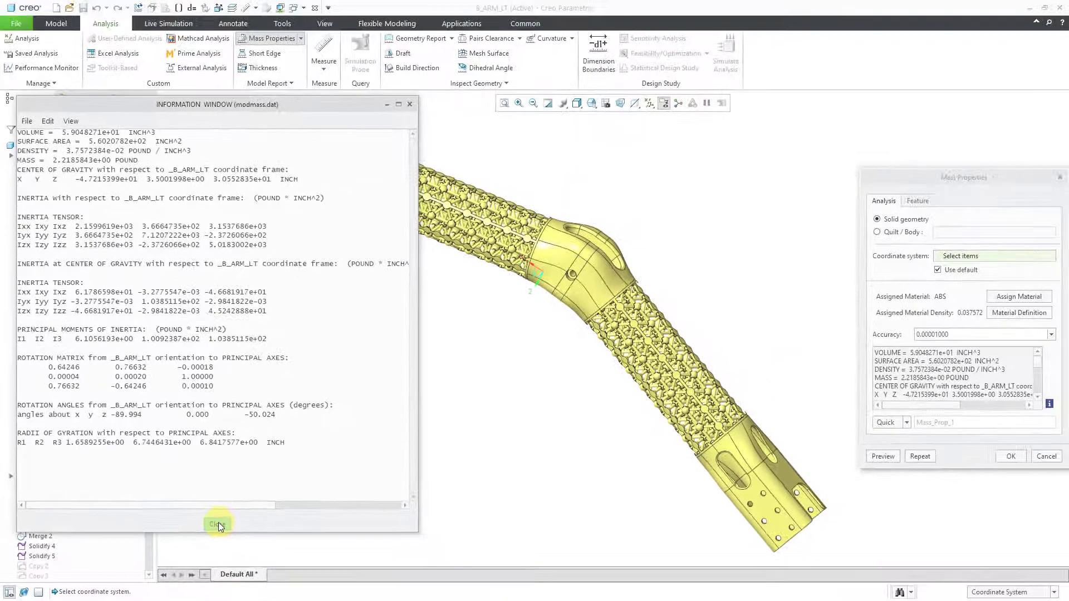
Close the report and switch the Mass Properties analysis to a saved Feature.
left_click(268, 556)
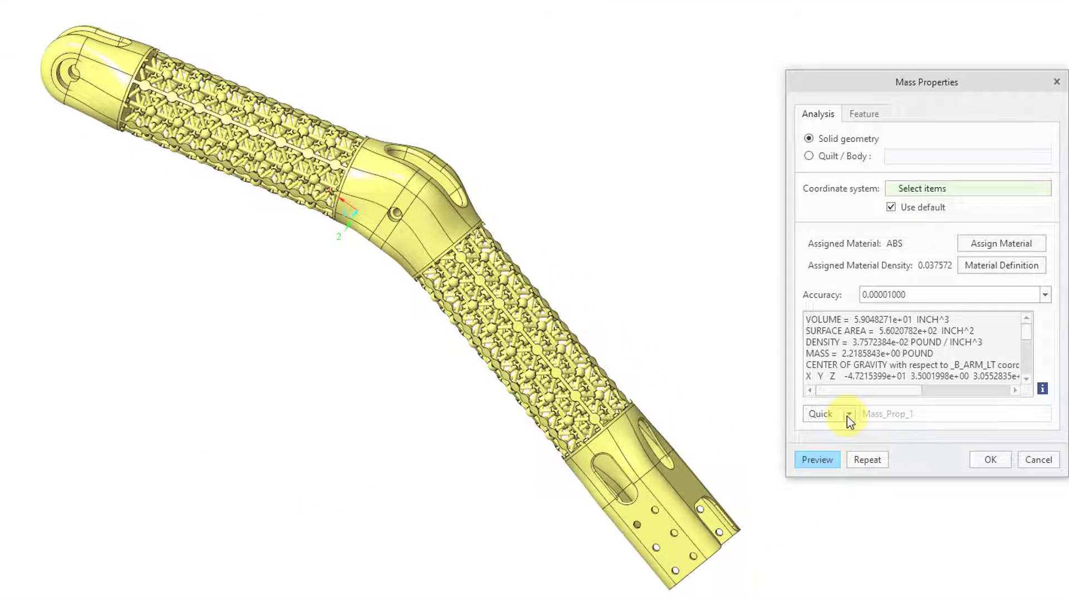
left_click(848, 417)
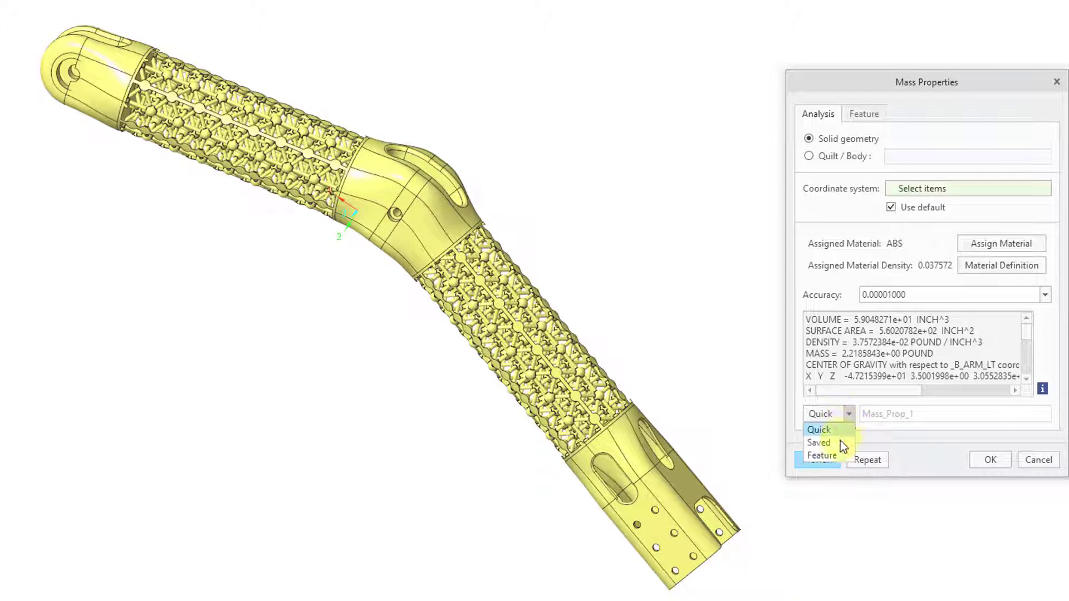
left_click(836, 457)
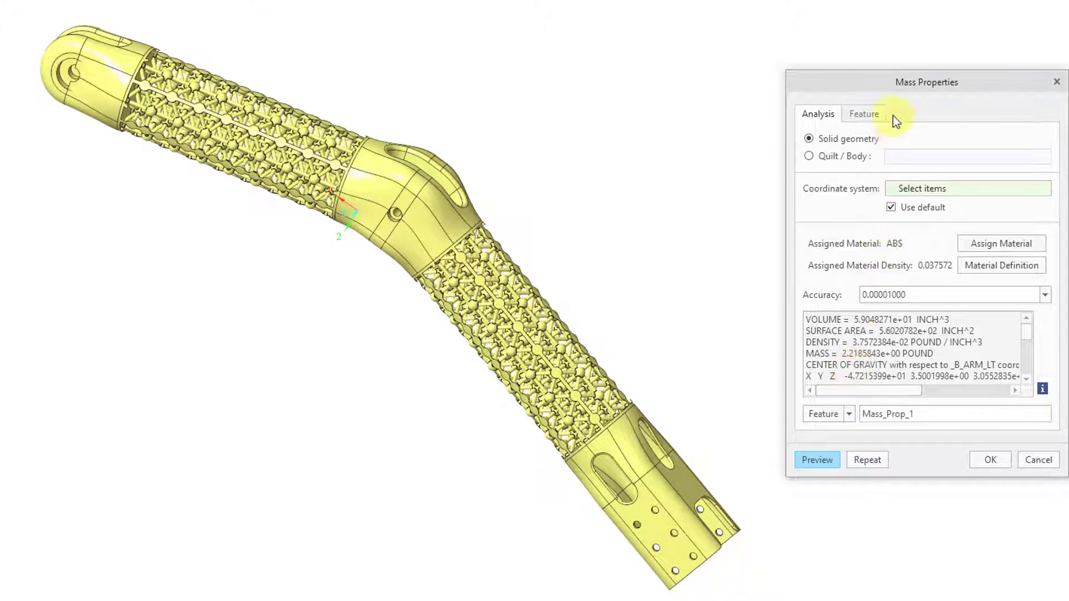
left_click(864, 114)
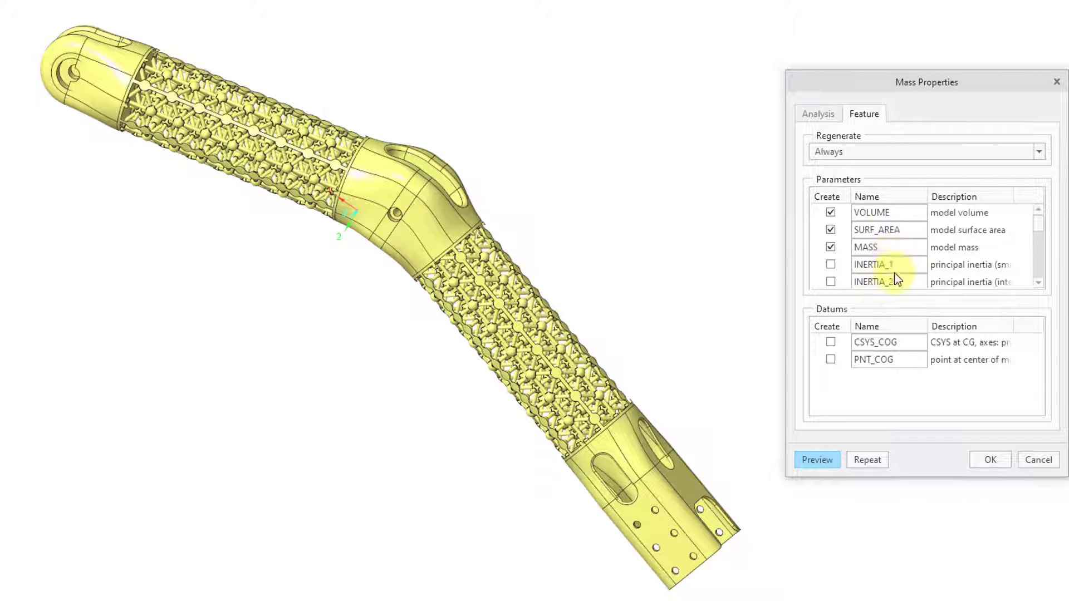
Have the feature create INERTIA_1, INERTIA_2, YCOG and ZCOG parameters plus the CSYS_COG datum.
left_click(831, 265)
left_click(831, 282)
scroll(1039, 231, "down", 1)
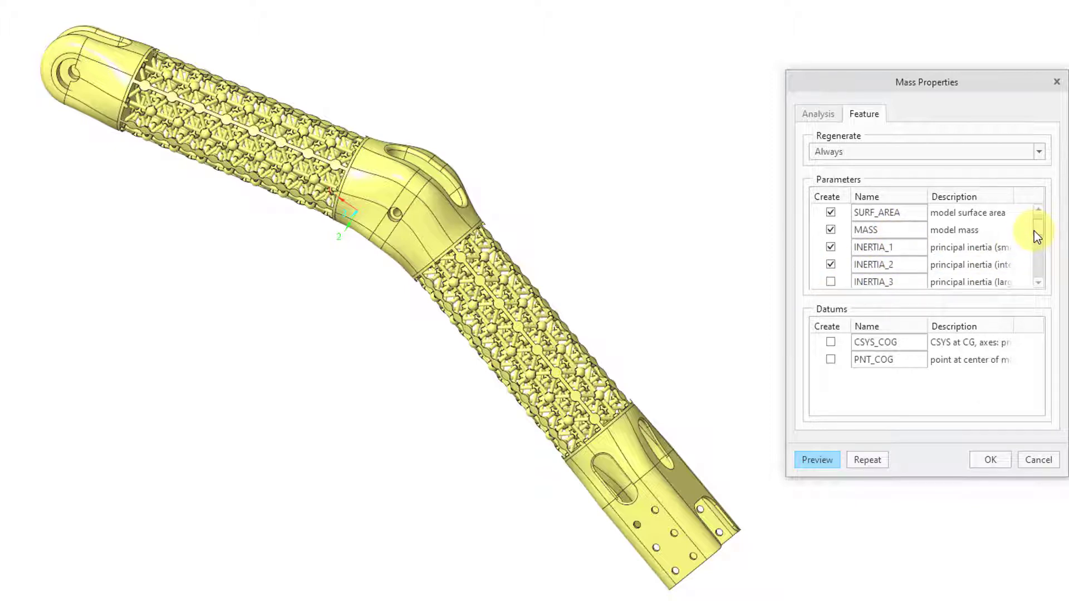
scroll(1035, 234, "down", 2)
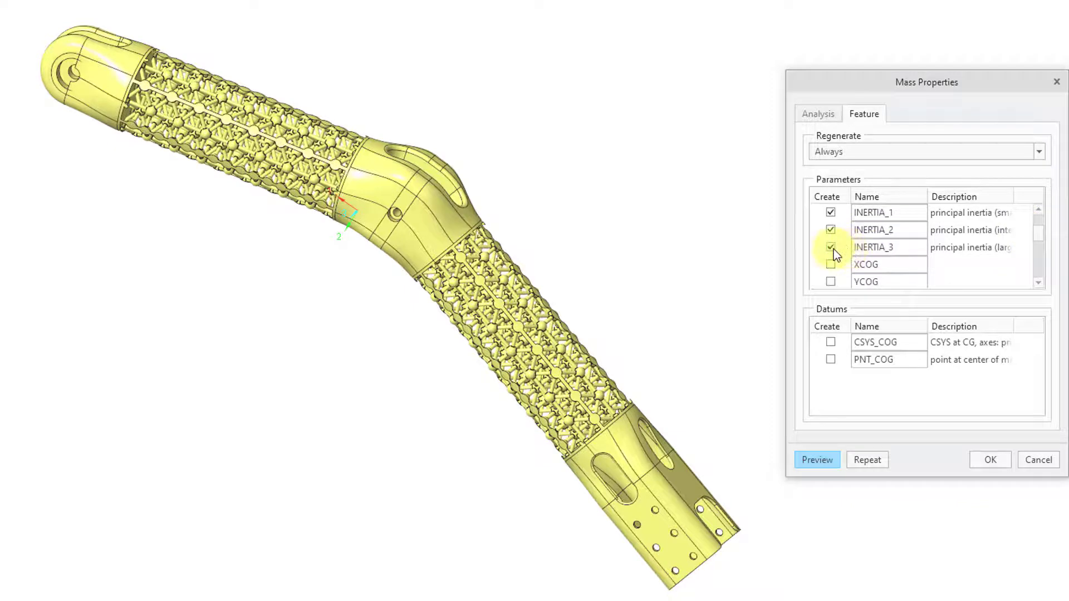
left_click(831, 282)
scroll(1037, 268, "down", 2)
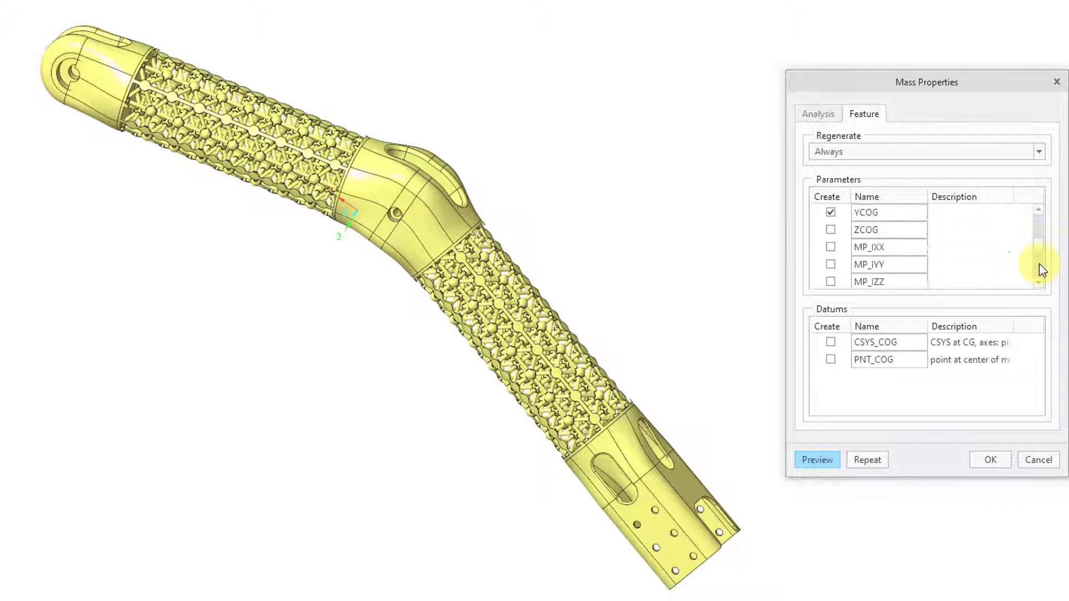
left_click(831, 229)
scroll(1039, 282, "down", 3)
scroll(1040, 284, "down", 1)
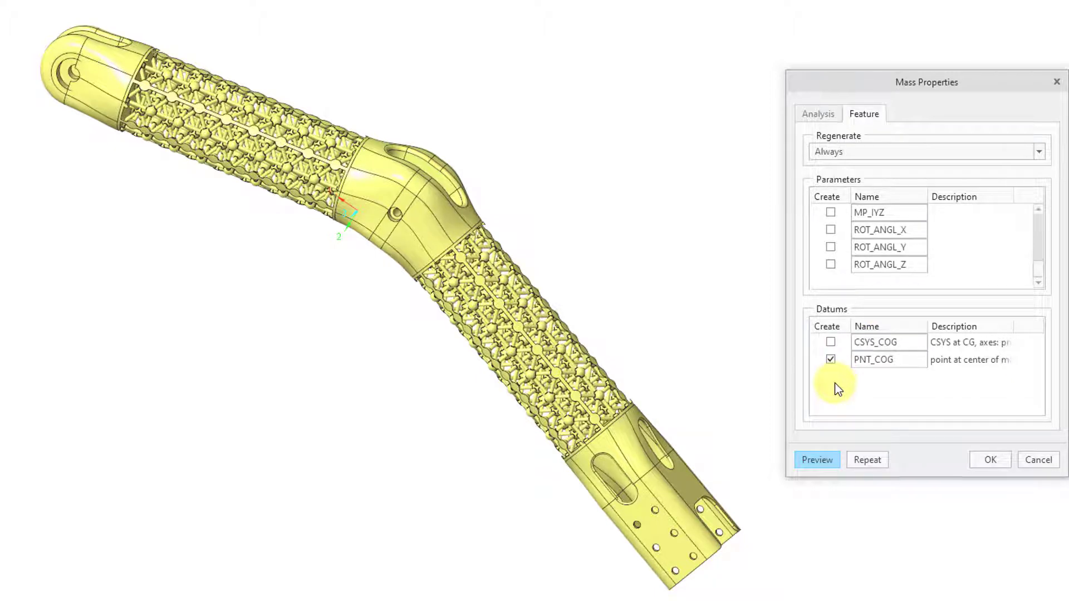
left_click(831, 342)
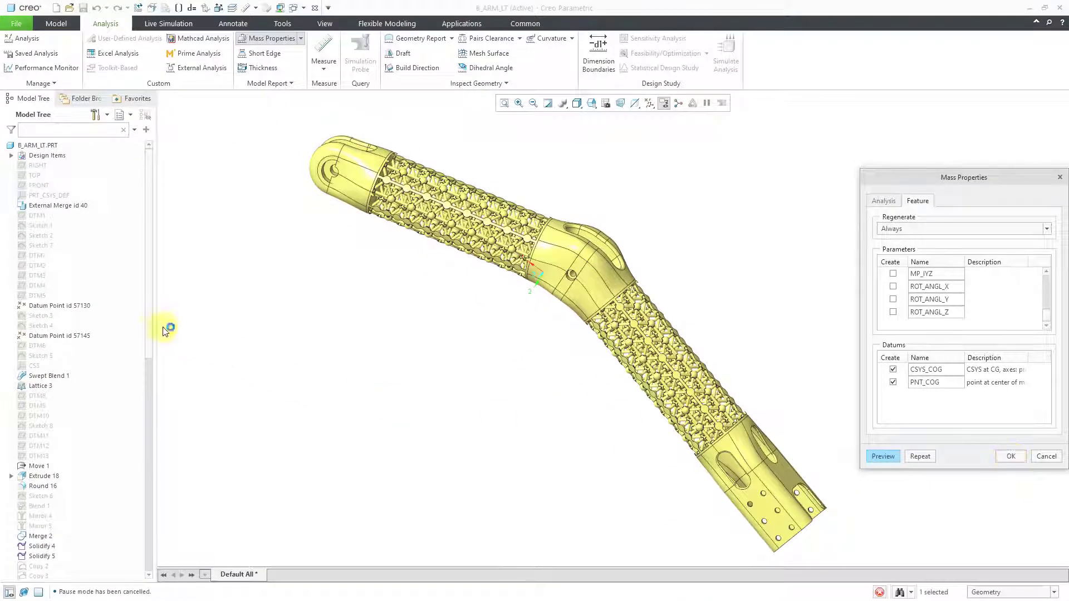
Scroll the model tree down to the new MASS_PROP_1 feature and deselect it.
left_click_drag(148, 328, 153, 545)
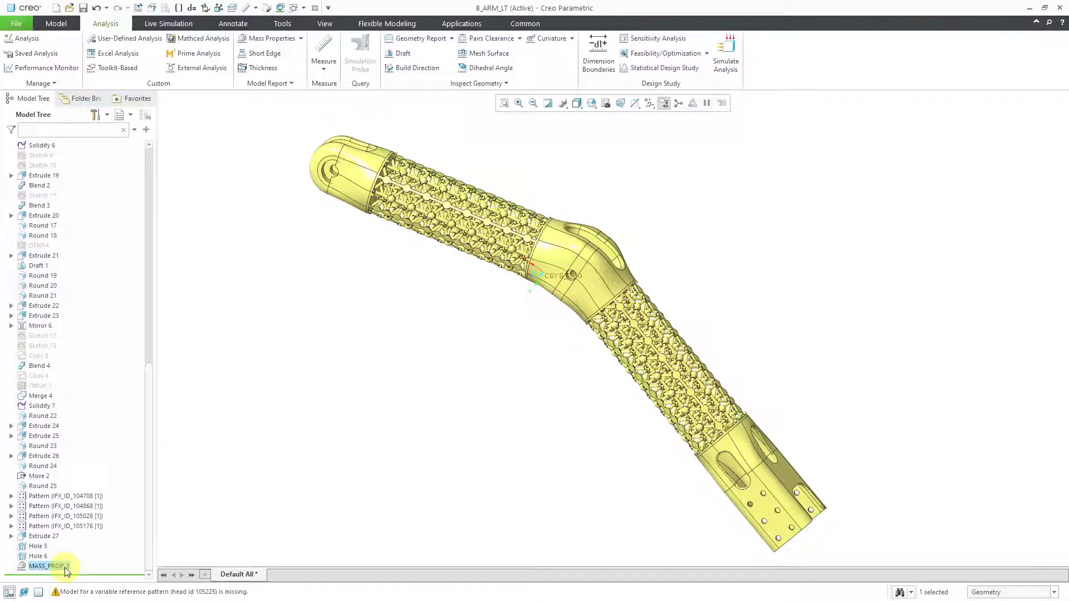
left_click(225, 510)
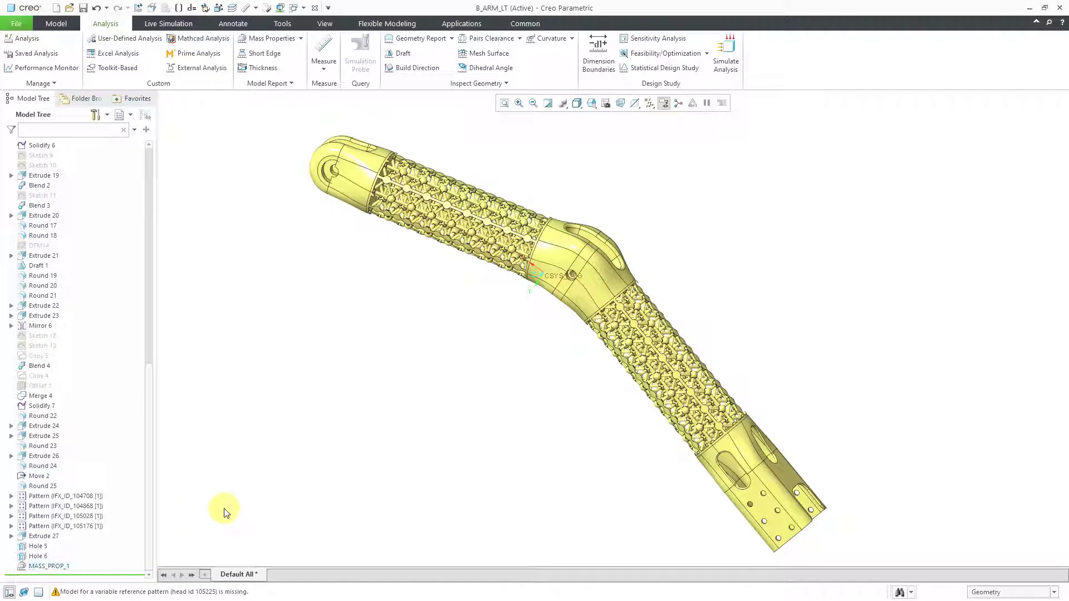